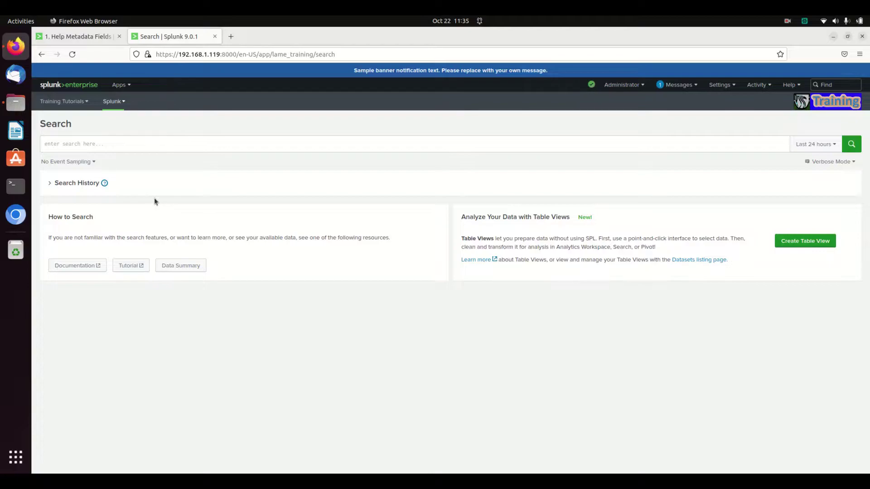
Step: Search 'index=lame_training | head 100' and show the first returned event as raw text
click(128, 149)
text(index=lame_training | head 100)
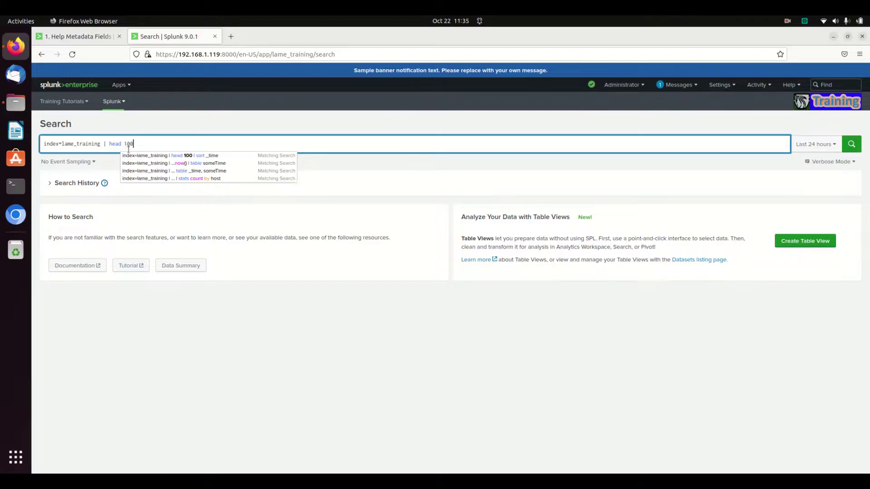
key(Return)
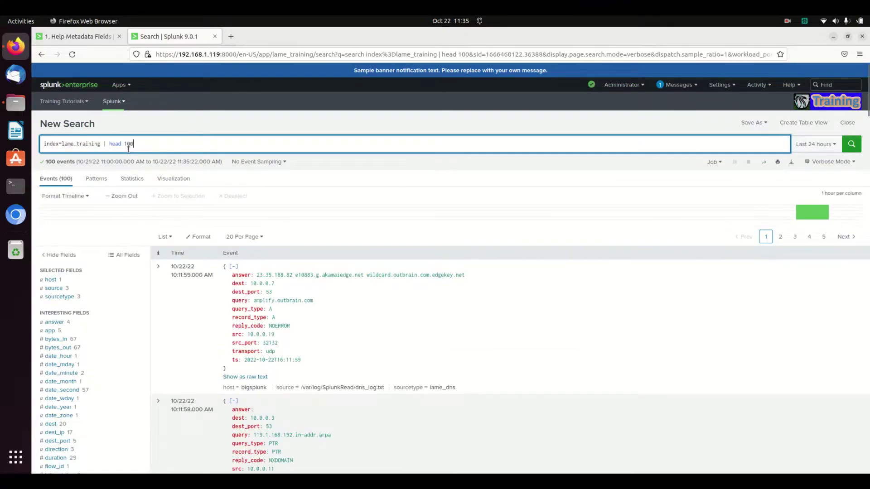
click(258, 376)
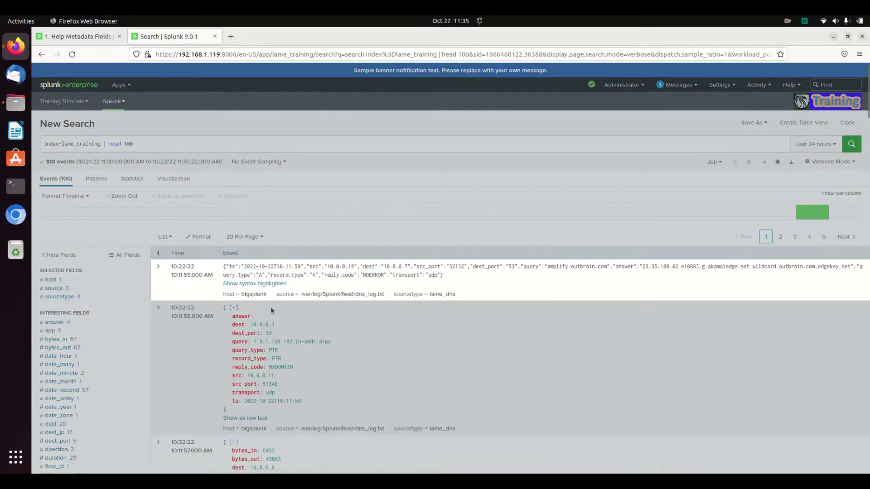
Step: Append '| table _raw' to the query so the 100 events appear as one raw-line column
click(211, 142)
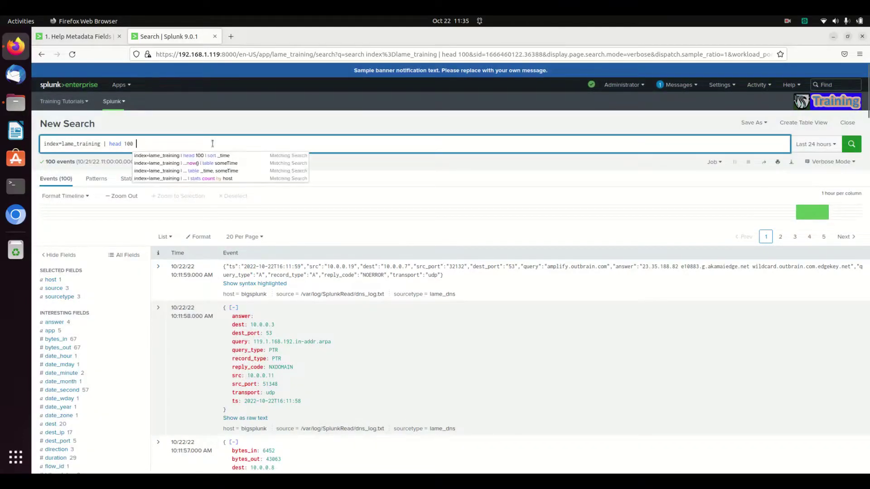
text(| table _raw)
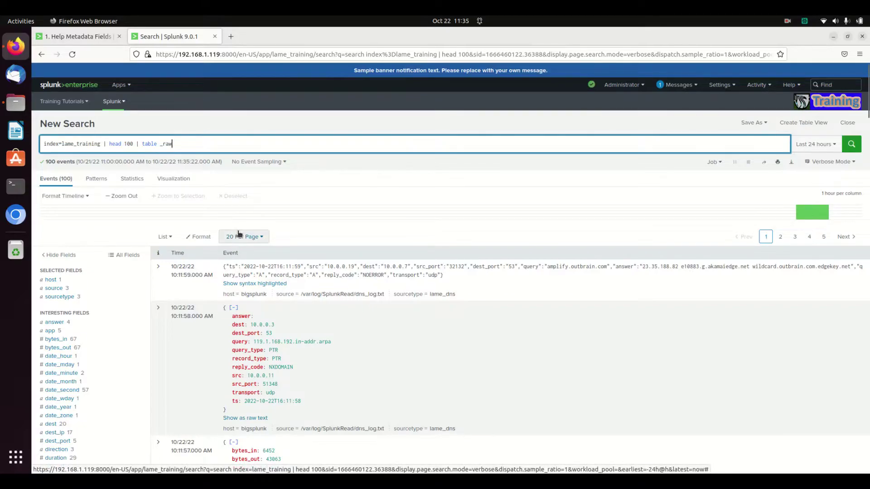
key(Return)
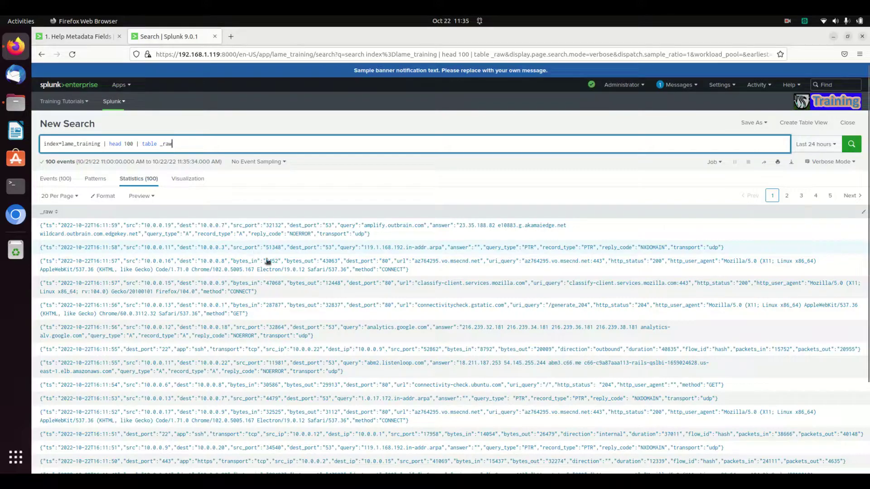
click(821, 165)
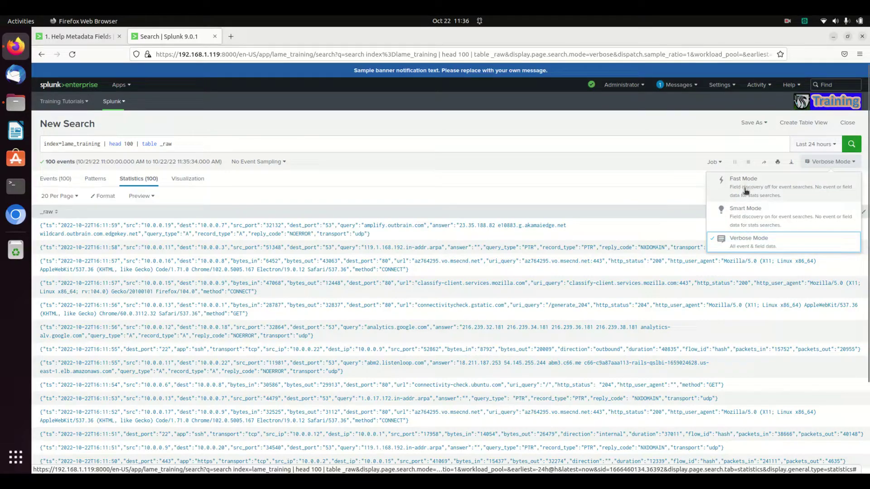
click(588, 148)
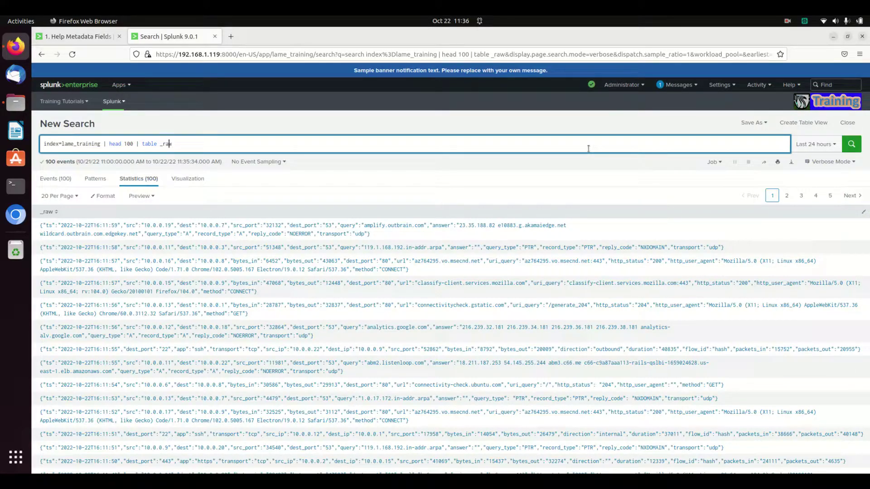
Step: Add the filter _raw="*amplify*" after index=lame_training, leaving six amplify.outbrain.com events
key(ctrl+Left)
key(ctrl+Left)
key(ctrl+Left)
key(ctrl+Left)
key(ctrl+Left)
text(_raw="amplify*")
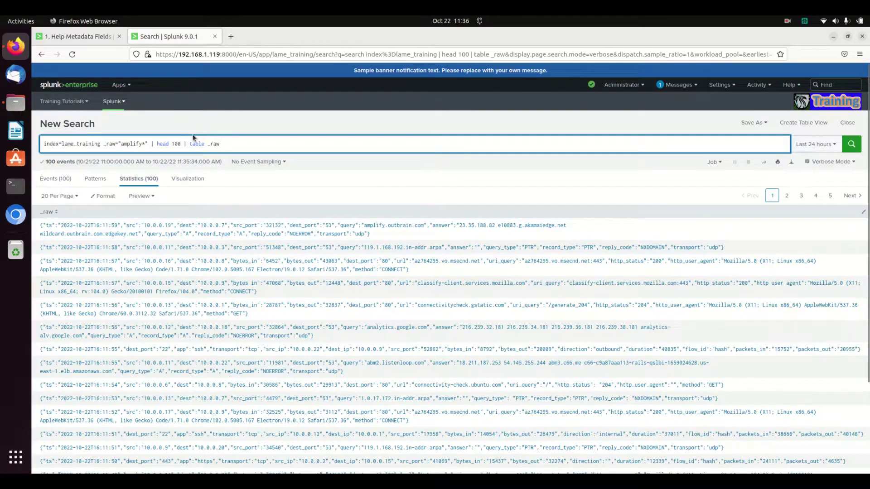
key(Return)
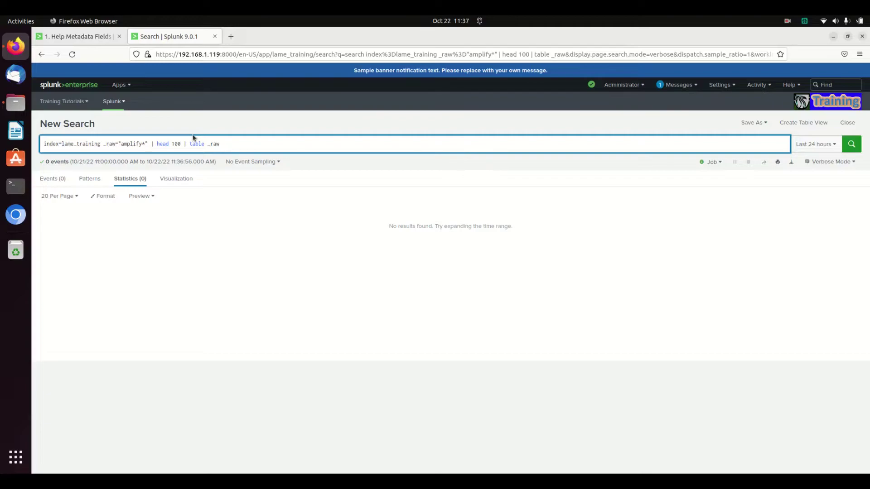
key(Left)
key(Left)
key(Left)
key(Left)
key(Left)
key(Left)
key(Left)
key(Left)
text(*)
key(Return)
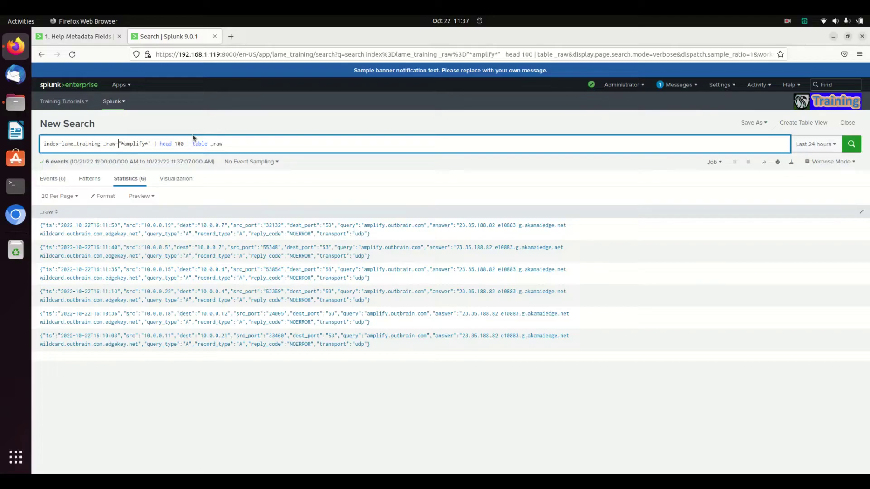
Step: Replace the _raw wildcard filter with the bare keyword amplify and rerun, still returning 6 events
key(BackSpace)
key(BackSpace)
key(BackSpace)
key(BackSpace)
key(BackSpace)
key(BackSpace)
key(BackSpace)
key(Right)
key(Right)
key(Right)
key(Right)
key(Right)
key(Right)
key(Right)
key(Right)
key(BackSpace)
key(BackSpace)
key(Return)
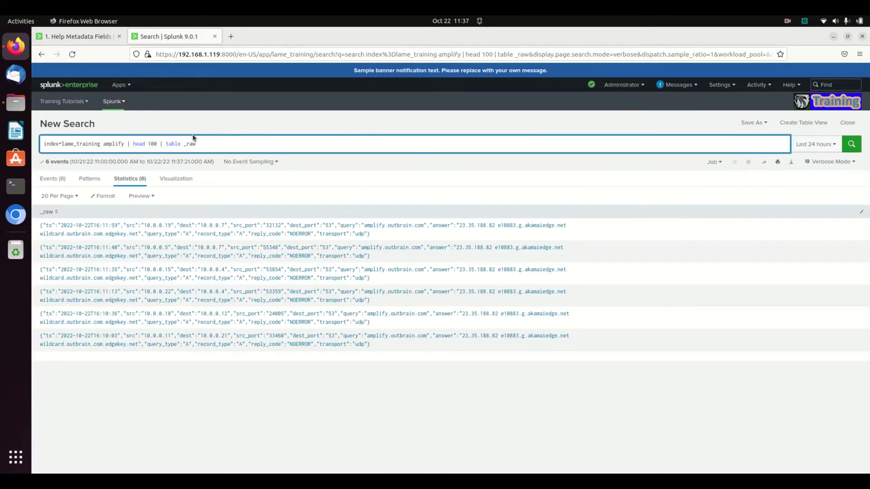